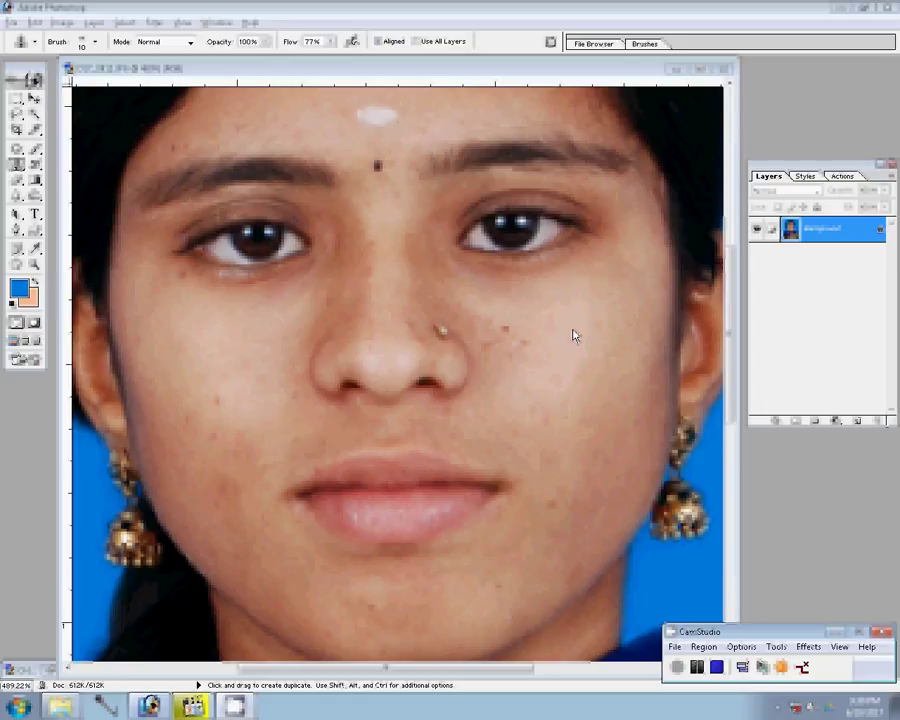
Step: Clone-stamp over the skin blemish on the portrait's left cheek
{"action": "left_click", "coordinate": [573, 335]}
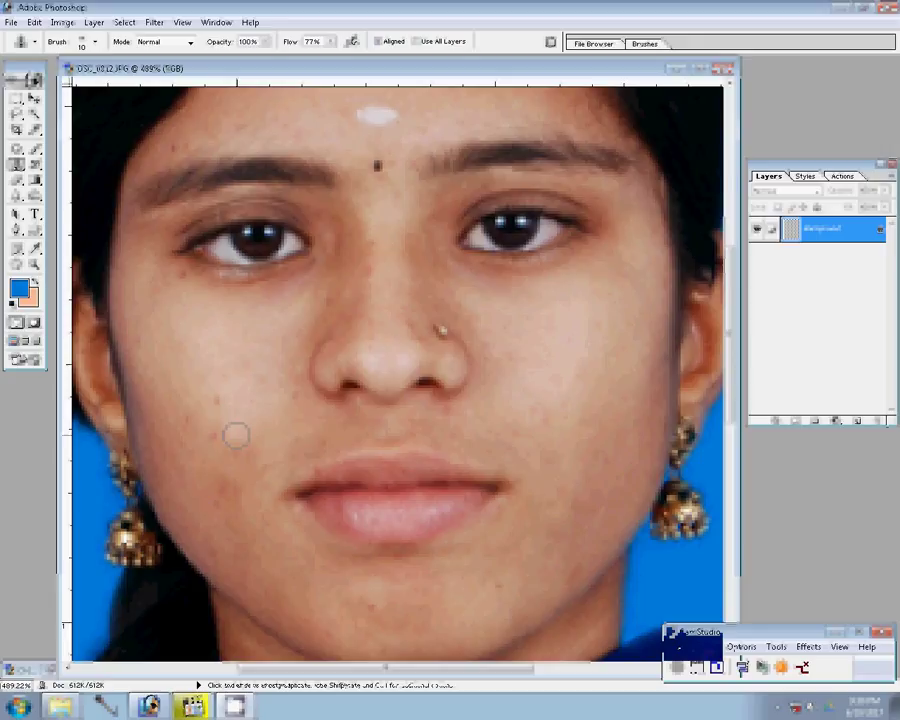
{"action": "left_click", "coordinate": [231, 440]}
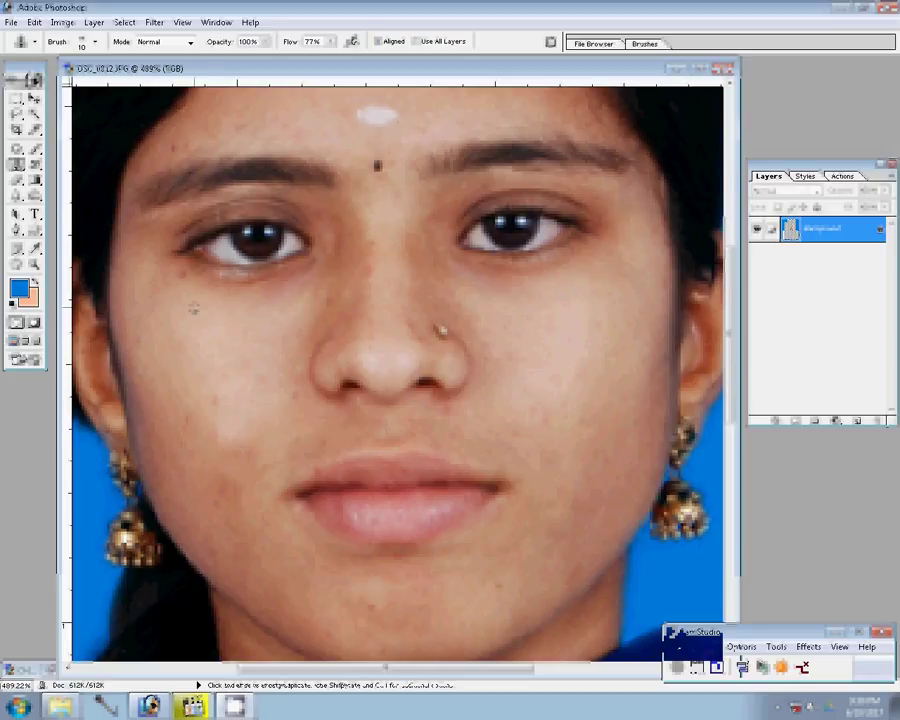
{"action": "scroll", "coordinate": [426, 333], "scroll_direction": "up", "scroll_amount": 5}
{"action": "scroll", "coordinate": [426, 333], "scroll_direction": "left", "scroll_amount": 2}
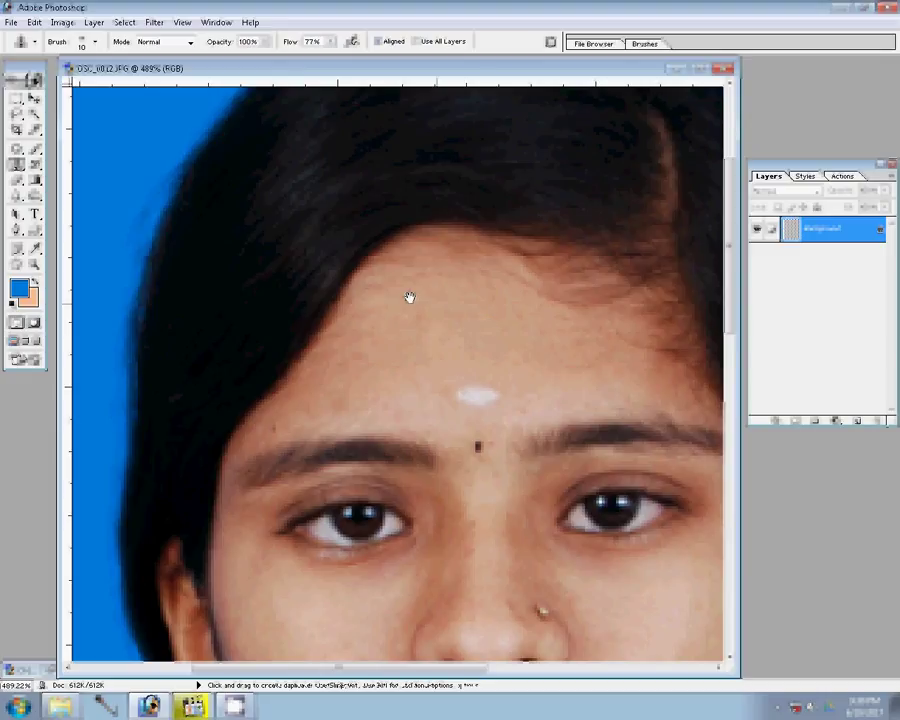
Step: Fit the whole portrait on screen from the Zoom tool's right-click menu
{"action": "key", "text": "z"}
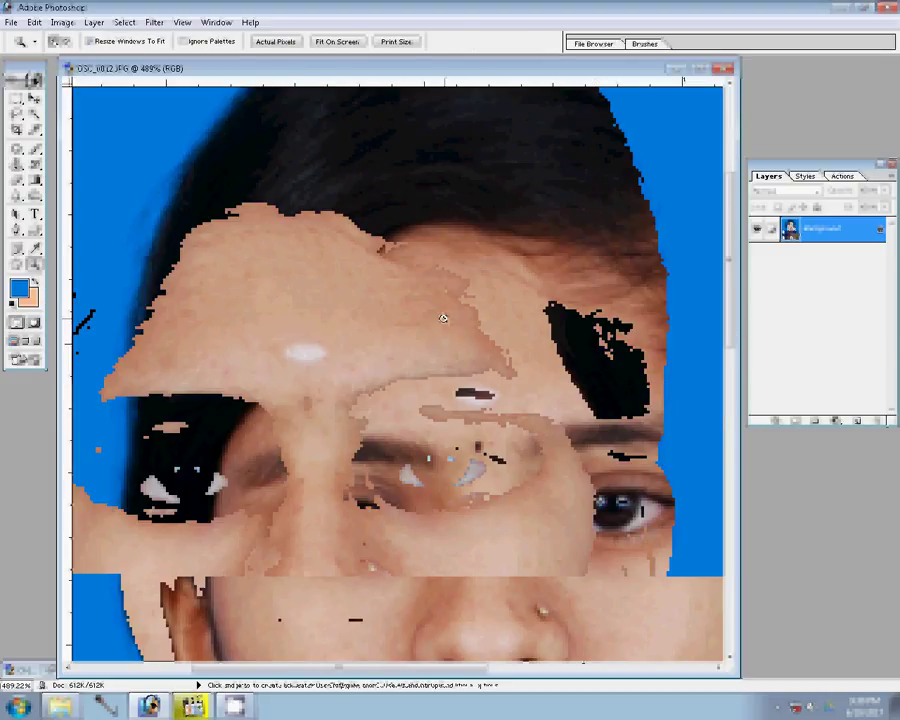
{"action": "right_click", "coordinate": [443, 318]}
{"action": "left_click", "coordinate": [463, 318]}
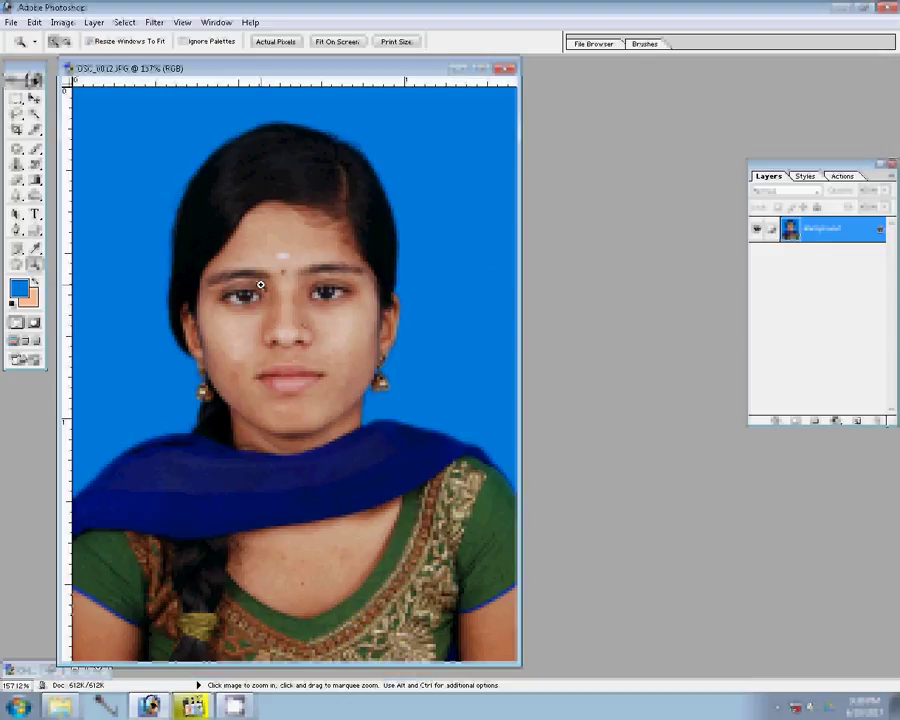
Step: Zoom in and clone smooth skin over the cheek blemishes beside the nose
{"action": "left_click", "coordinate": [307, 404]}
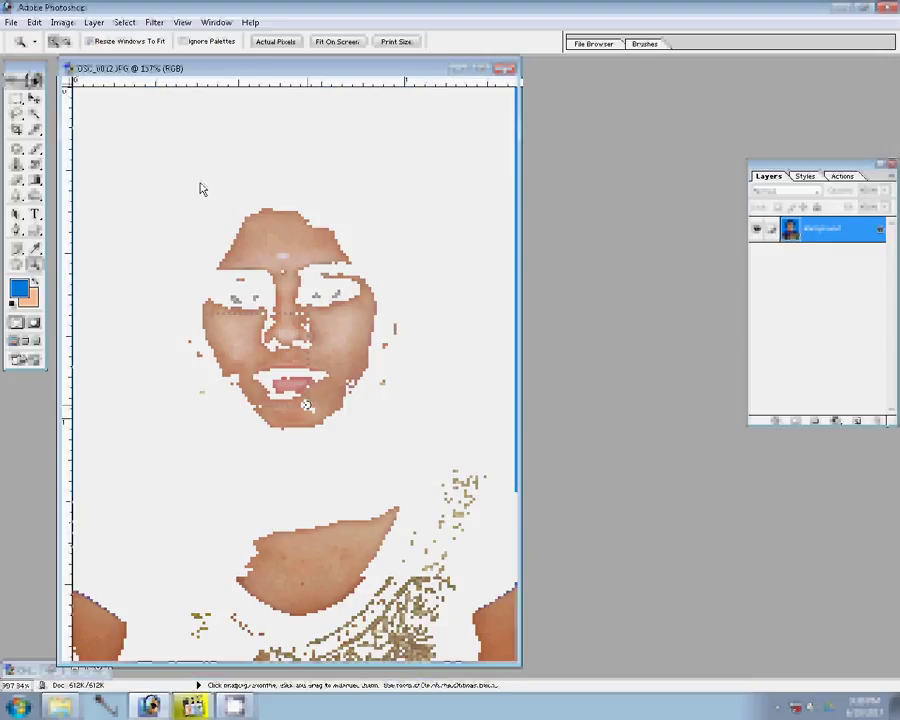
{"action": "key", "text": "s"}
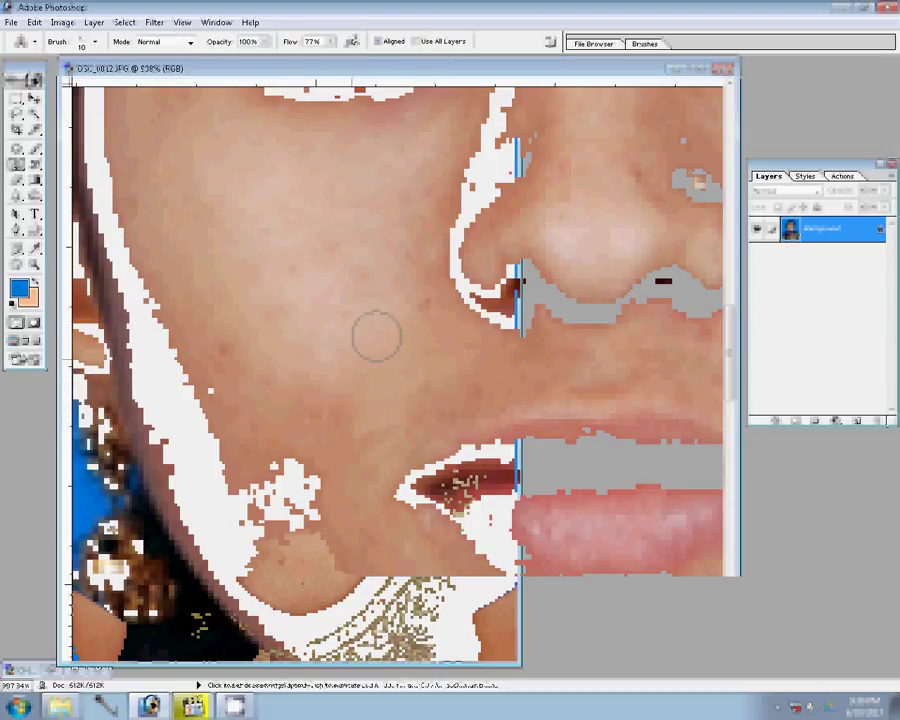
{"action": "left_click_drag", "start_coordinate": [428, 307], "coordinate": [208, 297]}
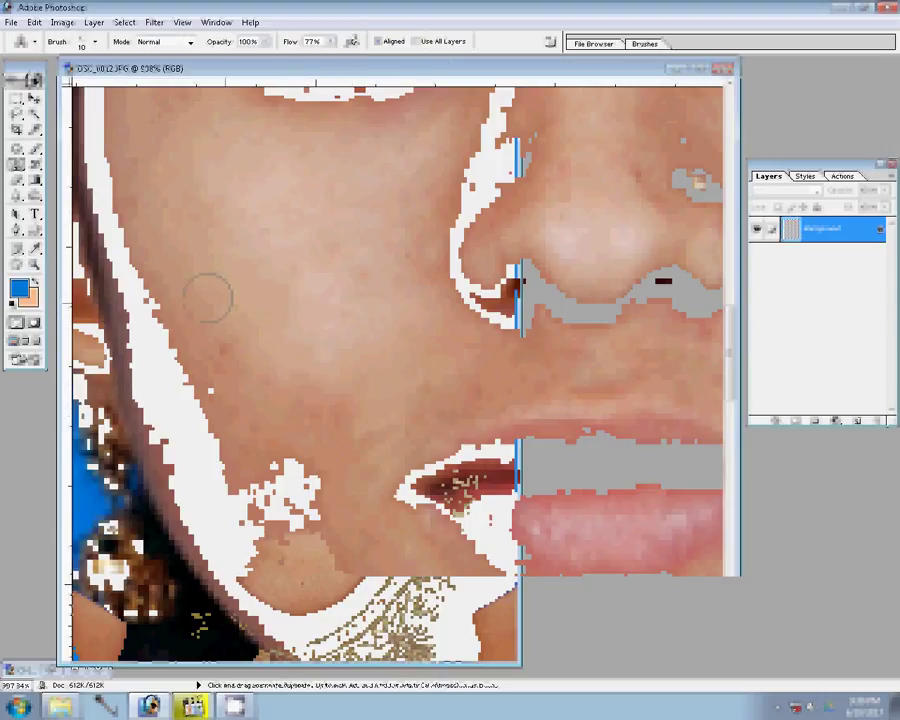
Step: Fit the whole portrait back on screen using the Zoom tool's context menu
{"action": "key", "text": "z"}
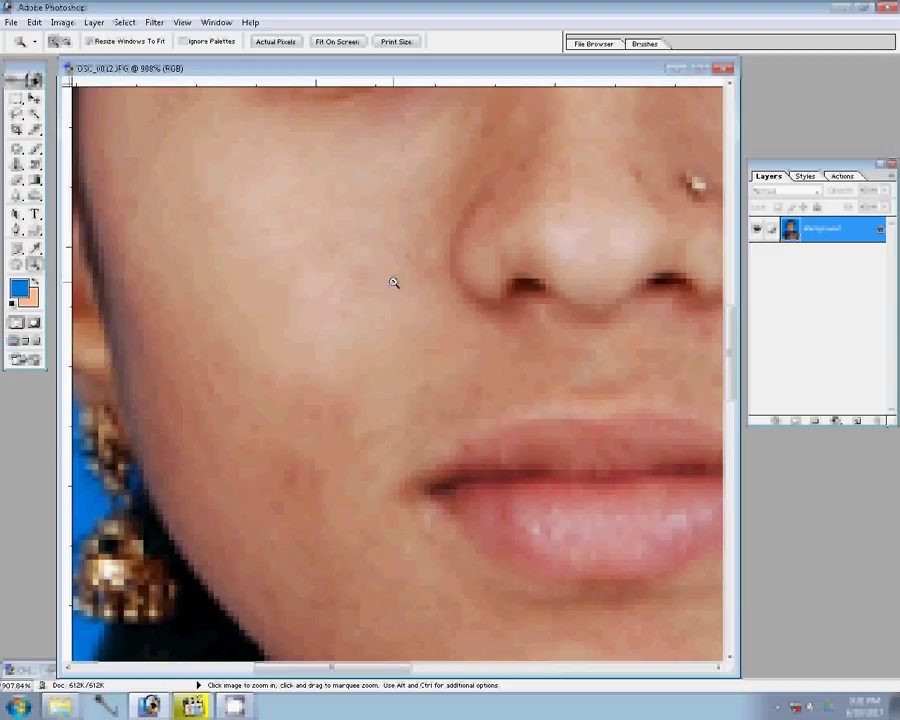
{"action": "right_click", "coordinate": [419, 289]}
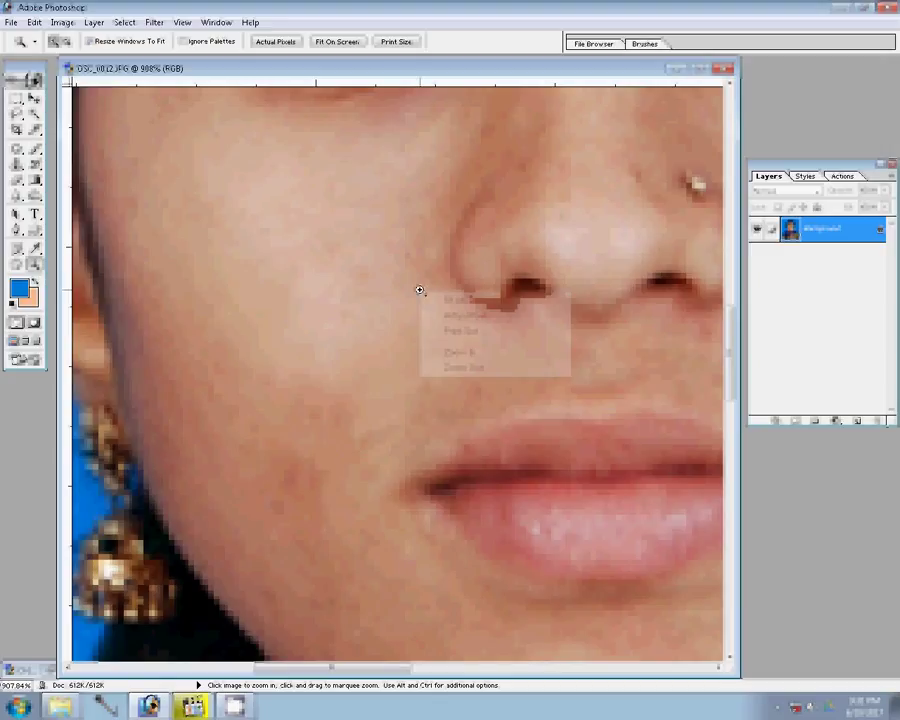
{"action": "left_click", "coordinate": [430, 300]}
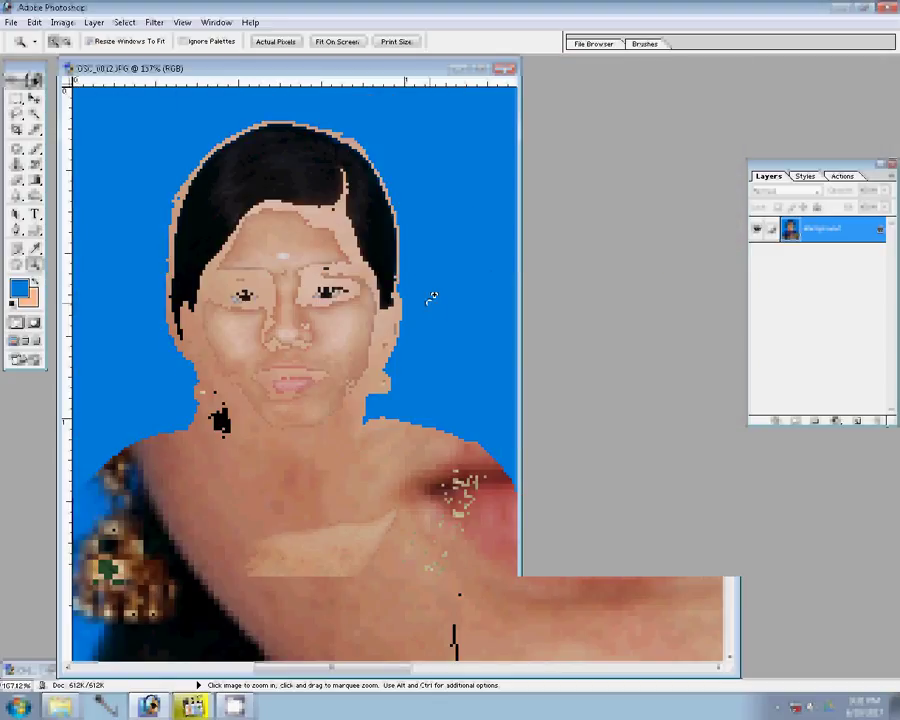
{"action": "right_click", "coordinate": [394, 270]}
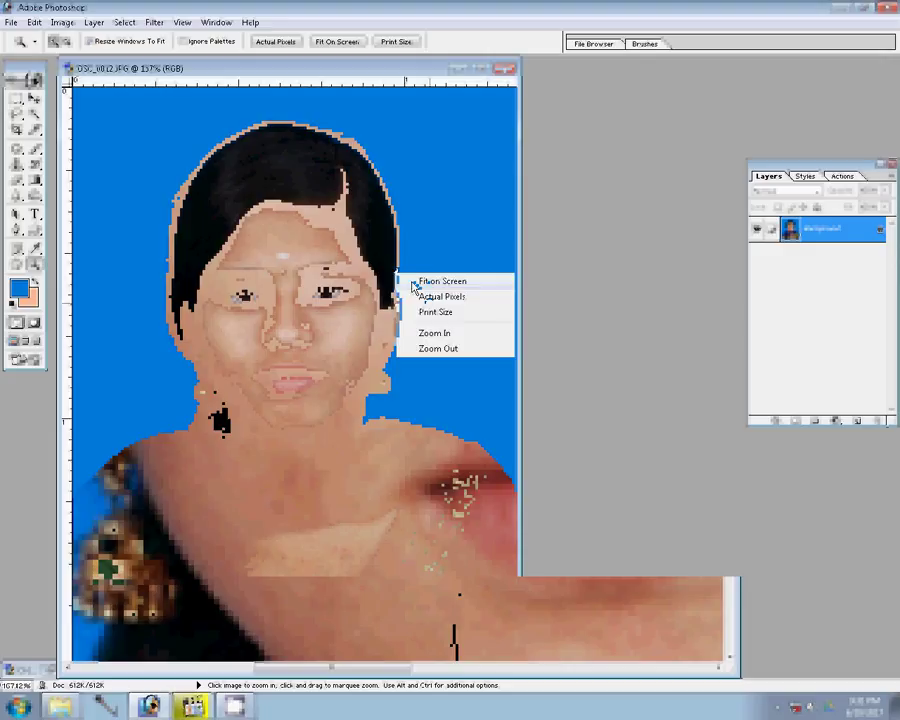
{"action": "left_click", "coordinate": [429, 299]}
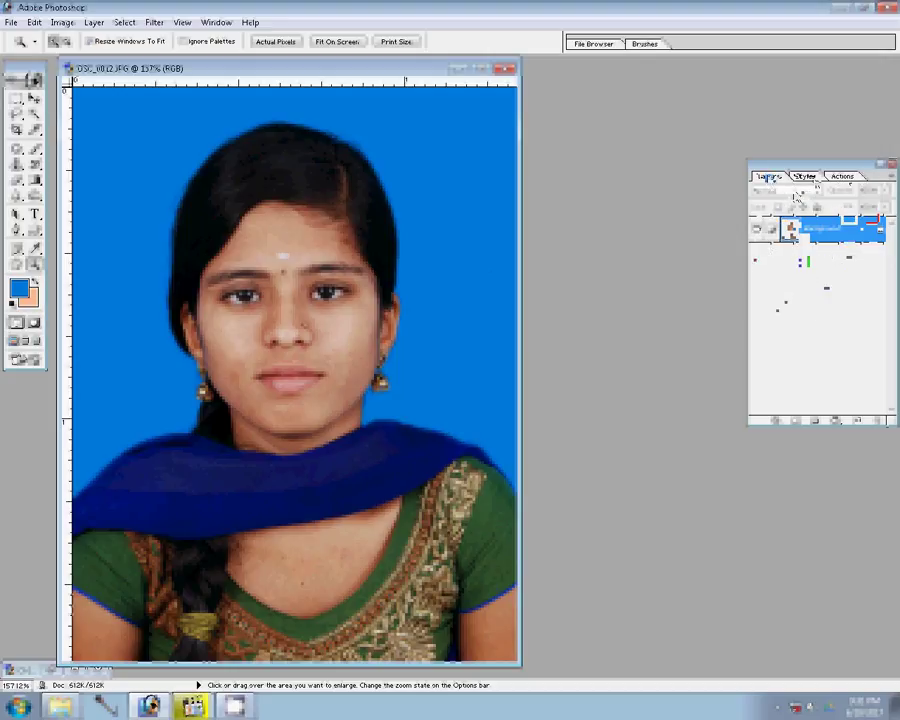
Step: Show the Actions panel with its list of recorded actions
{"action": "left_click", "coordinate": [842, 176]}
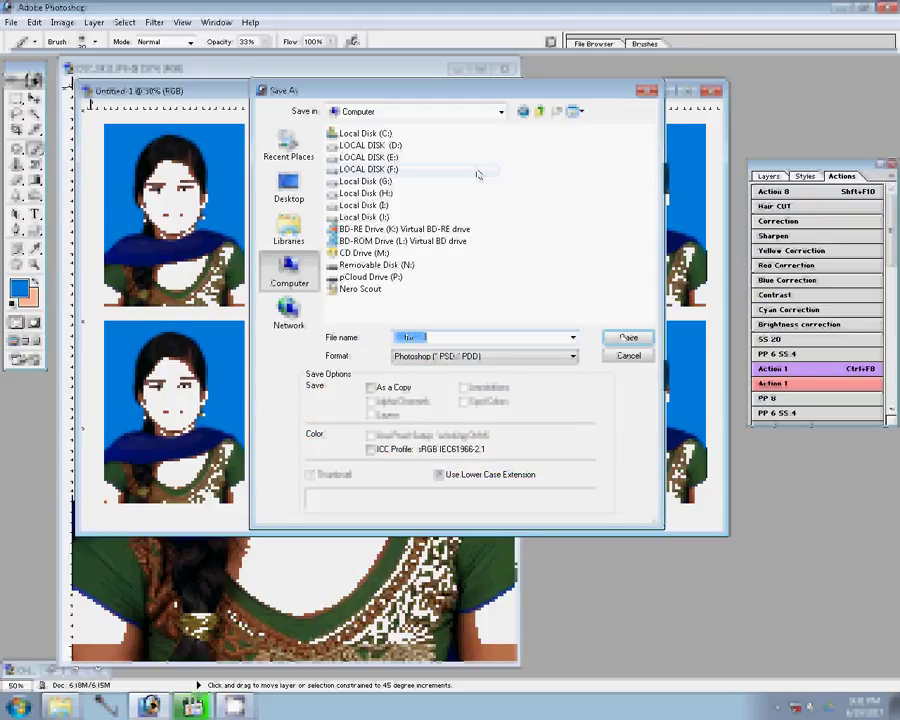
Step: Save the print sheet as JPEG '144x4 s' in folder 30 on drive F
{"action": "double_click", "coordinate": [477, 174]}
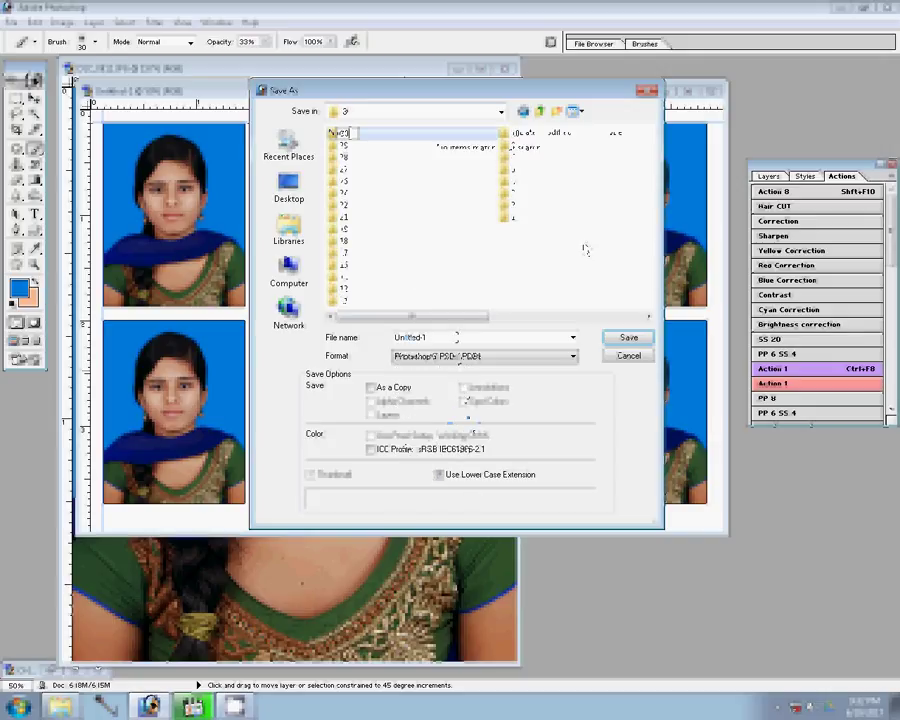
{"action": "type", "text": "144"}
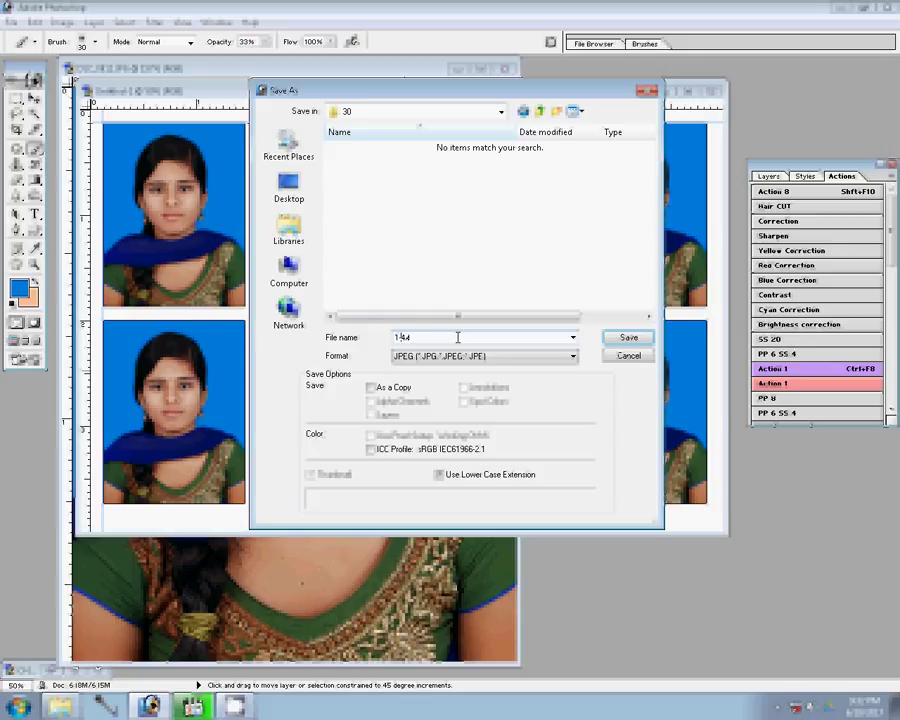
{"action": "type", "text": "x4"}
{"action": "type", "text": " s"}
{"action": "key", "text": "Return"}
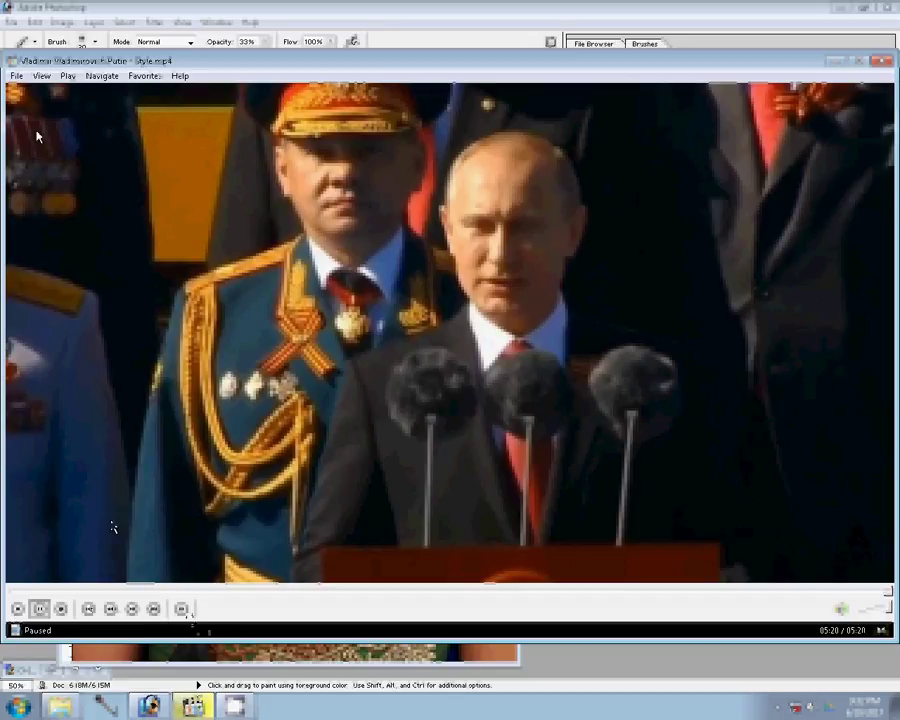
Step: Set Media Player Classic to repeat the current file and resume the paused video
{"action": "key", "text": "alt+p"}
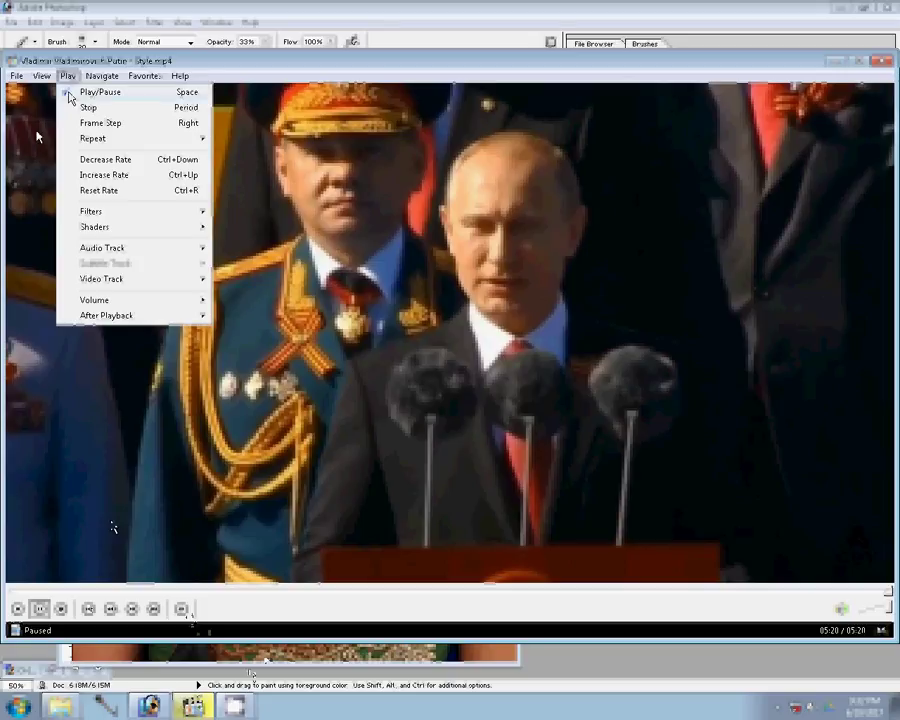
{"action": "mouse_move", "coordinate": [93, 138]}
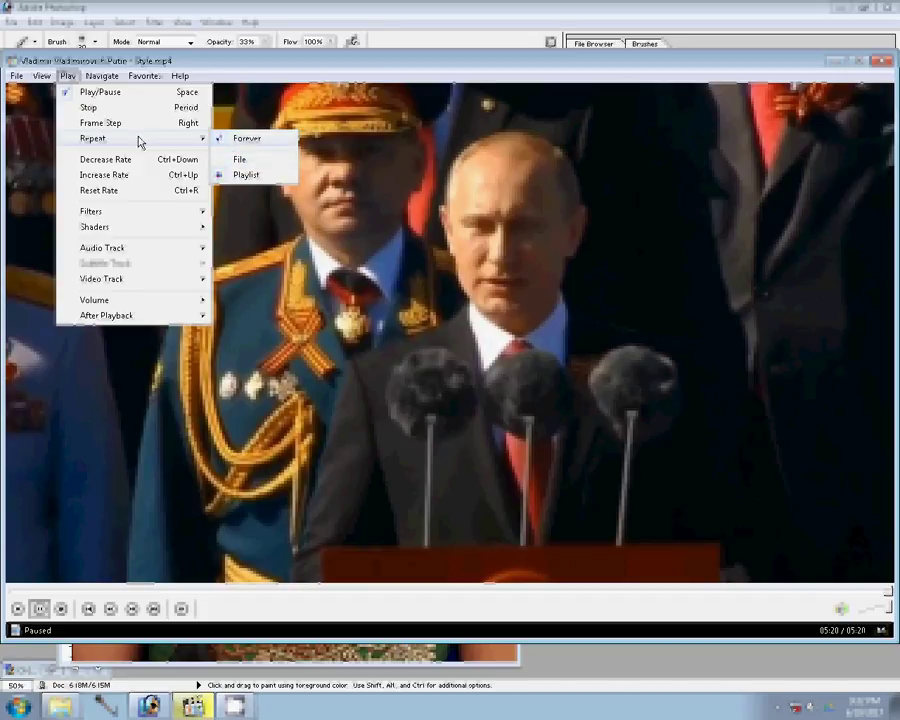
{"action": "left_click", "coordinate": [72, 87]}
{"action": "left_click", "coordinate": [68, 78]}
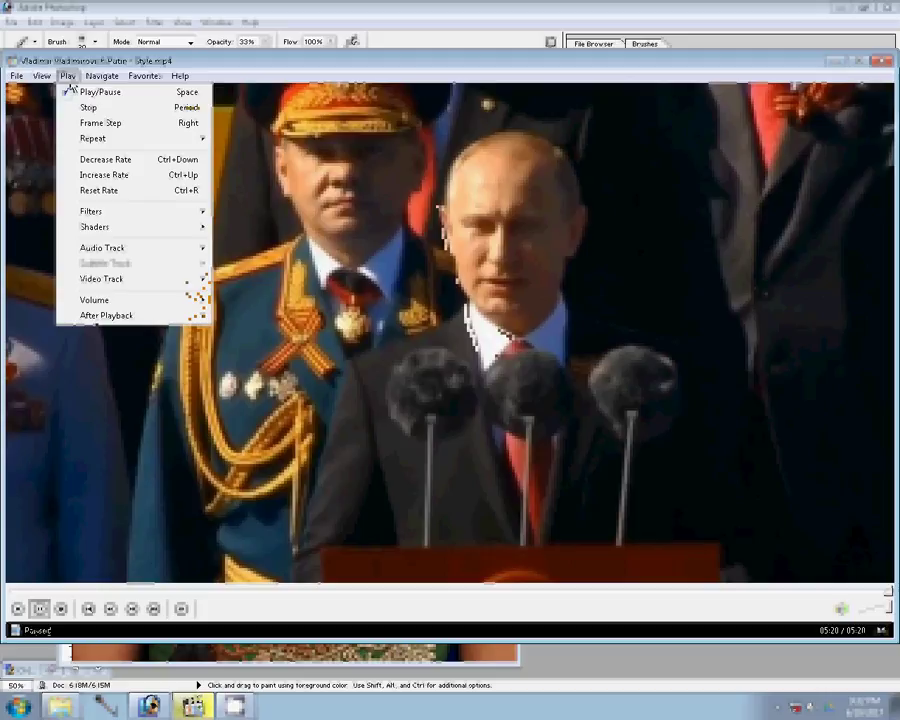
{"action": "left_click", "coordinate": [68, 78]}
{"action": "left_click", "coordinate": [68, 78]}
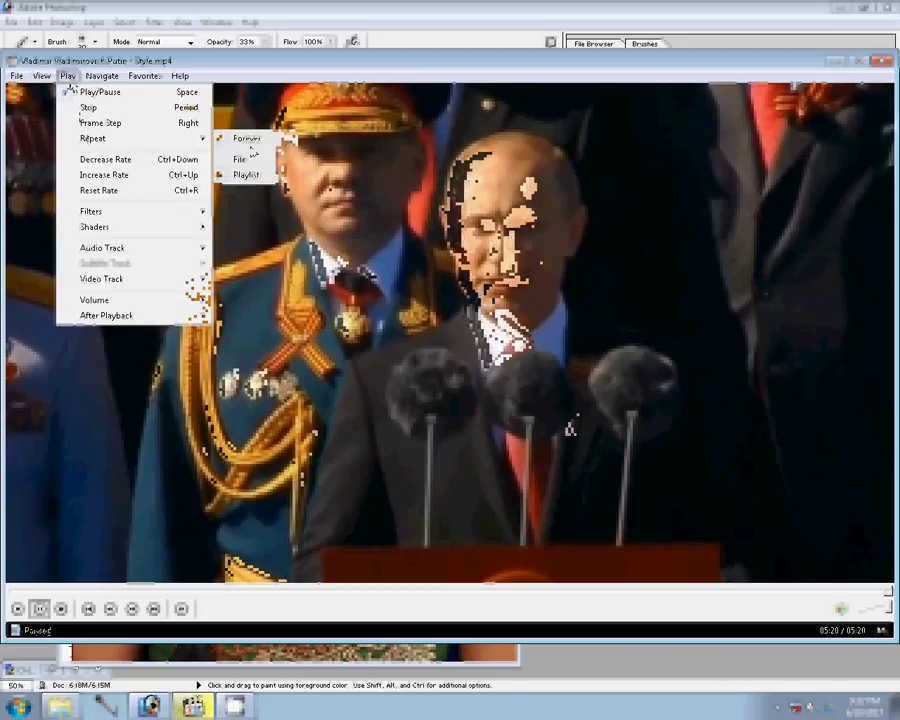
{"action": "left_click", "coordinate": [236, 161]}
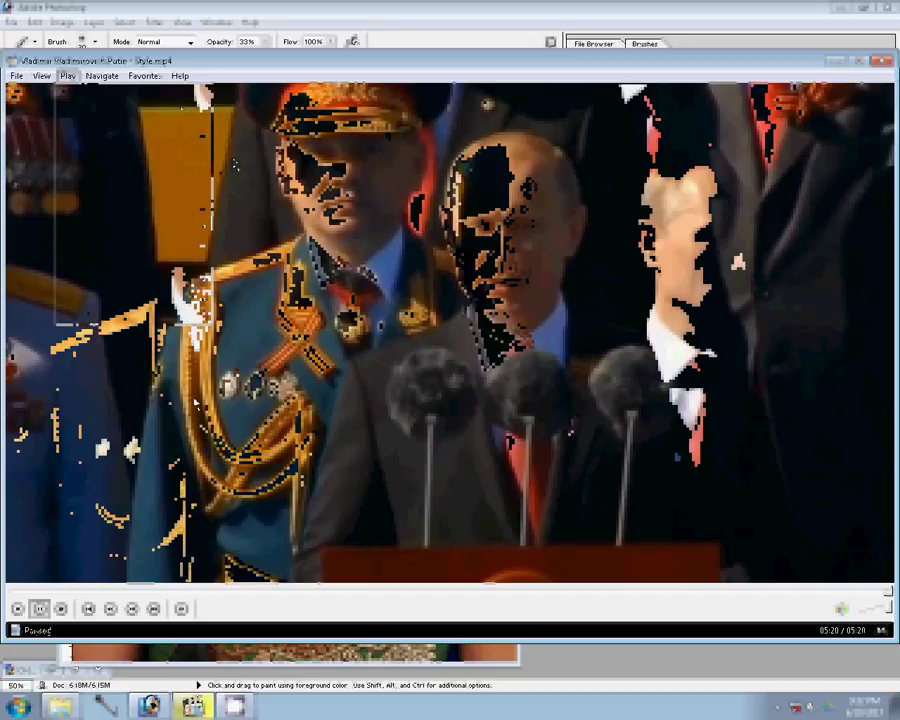
{"action": "key", "text": "space"}
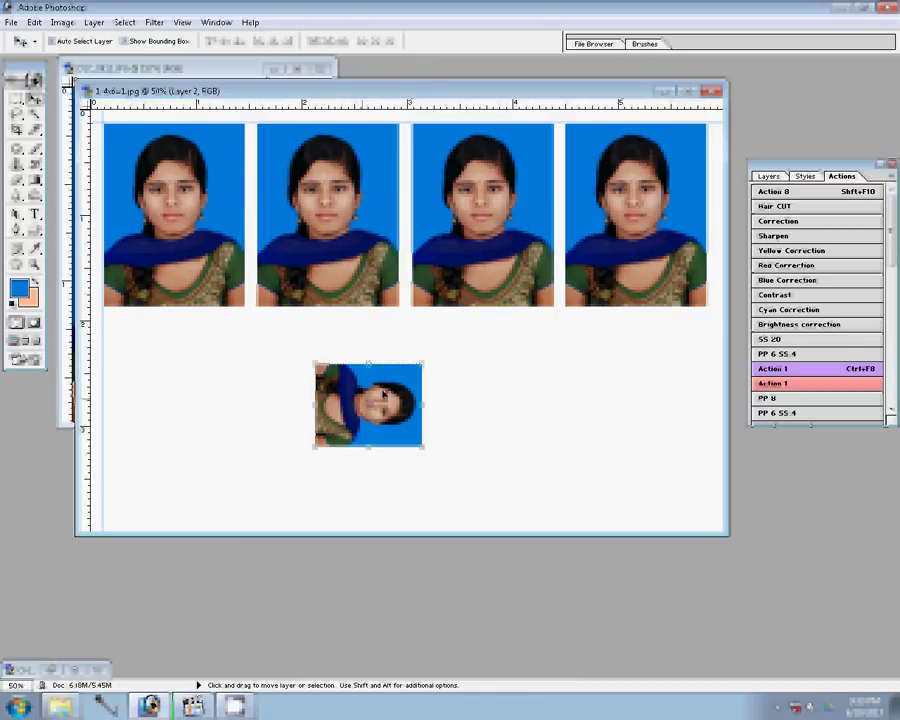
Step: Place the rotated copy under the first portrait, then duplicate the selected pair to the right
{"action": "left_click_drag", "start_coordinate": [383, 393], "coordinate": [175, 345]}
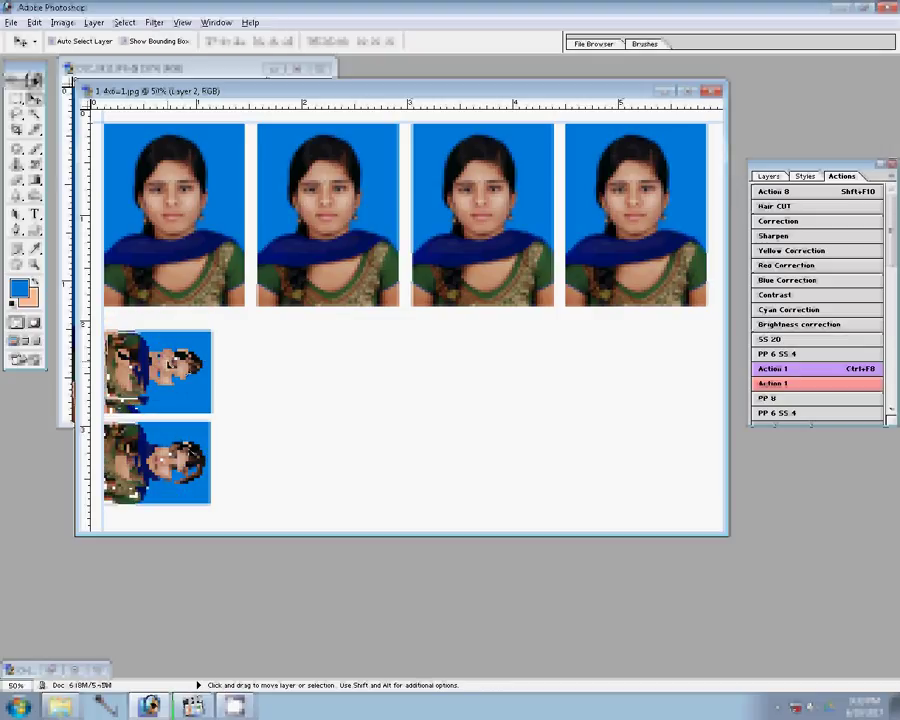
{"action": "left_click_drag", "start_coordinate": [381, 140], "coordinate": [277, 507]}
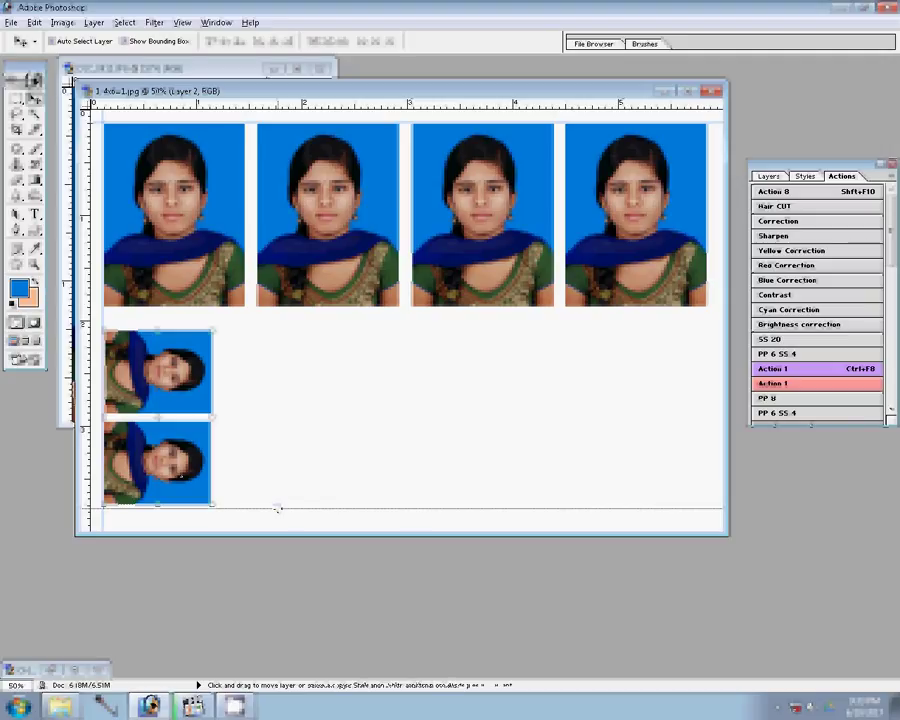
{"action": "left_click_drag", "start_coordinate": [177, 476], "coordinate": [595, 470]}
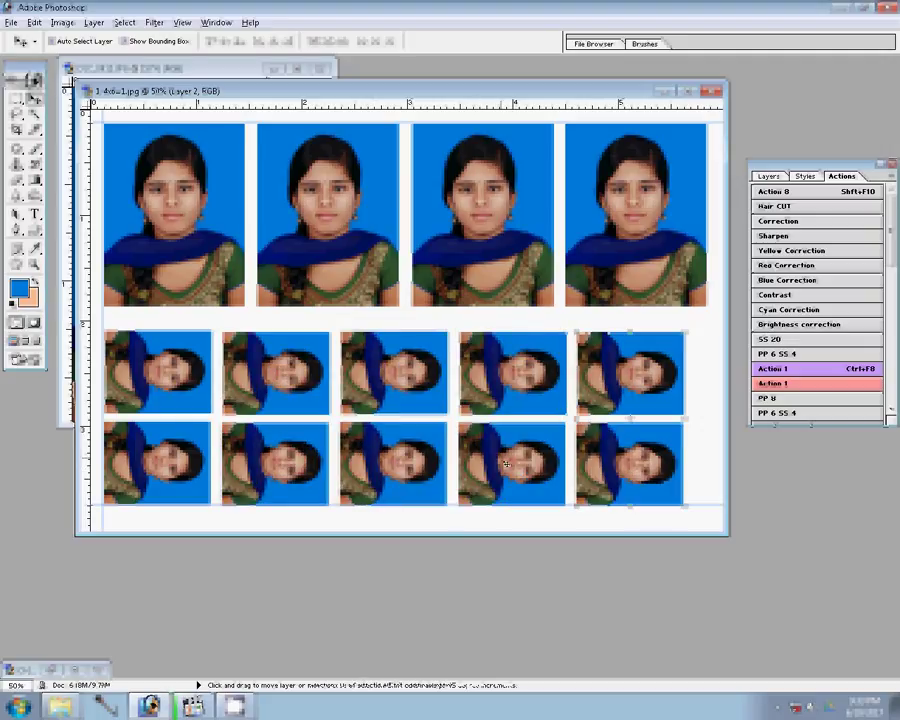
Step: Save the sheet as JPEG '2-4x6=2', then close all open documents
{"action": "key", "text": "ctrl+shift+s"}
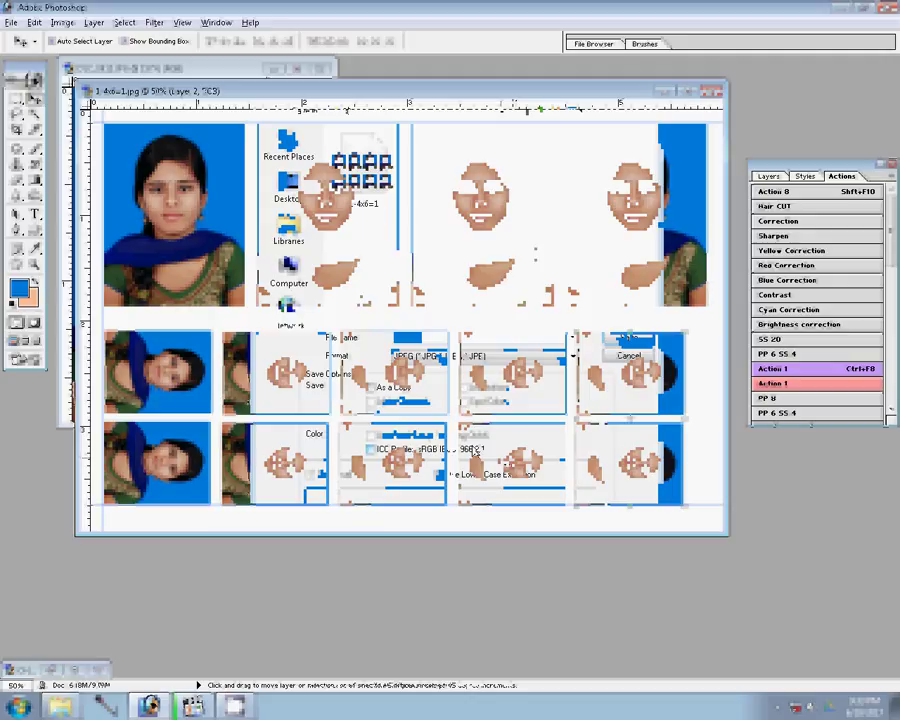
{"action": "type", "text": "2"}
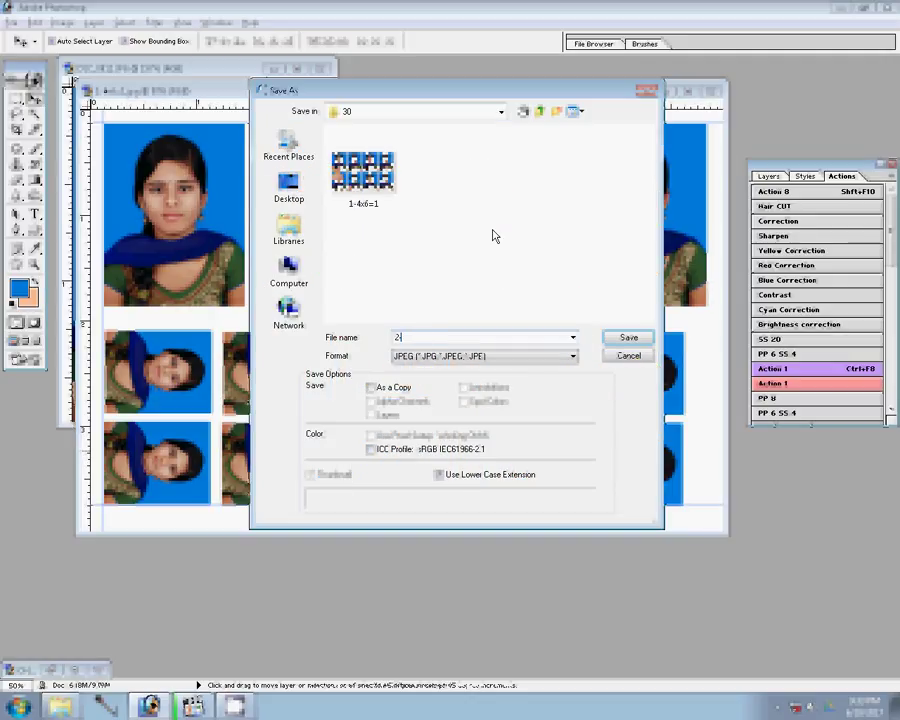
{"action": "type", "text": "-4x6=2"}
{"action": "key", "text": "Return"}
{"action": "key", "text": "Return"}
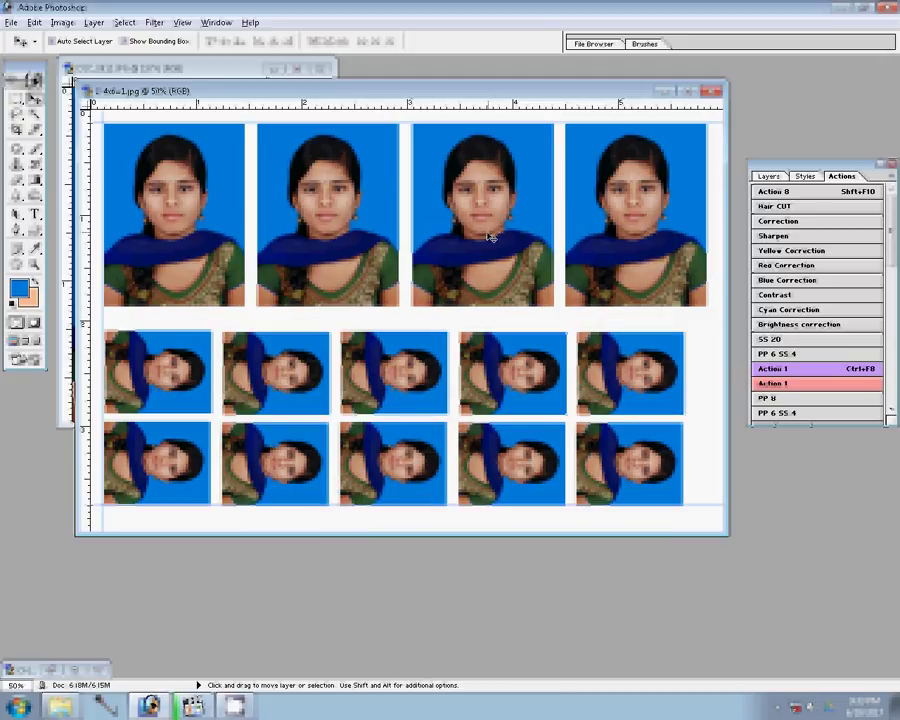
{"action": "key", "text": "ctrl+alt+w"}
{"action": "key", "text": "n"}
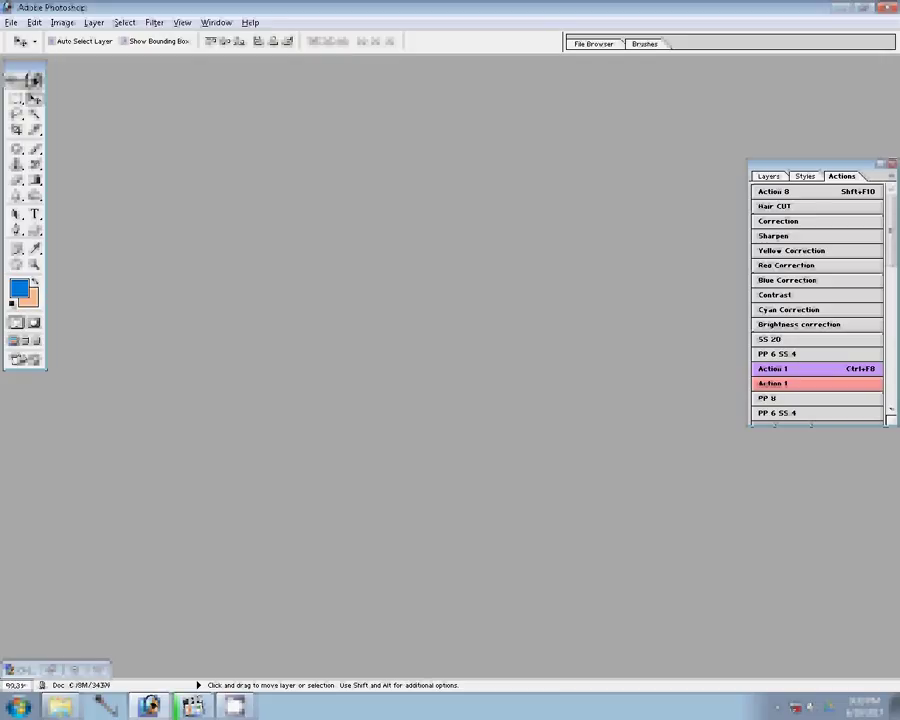
{"action": "key", "text": "ctrl+q"}
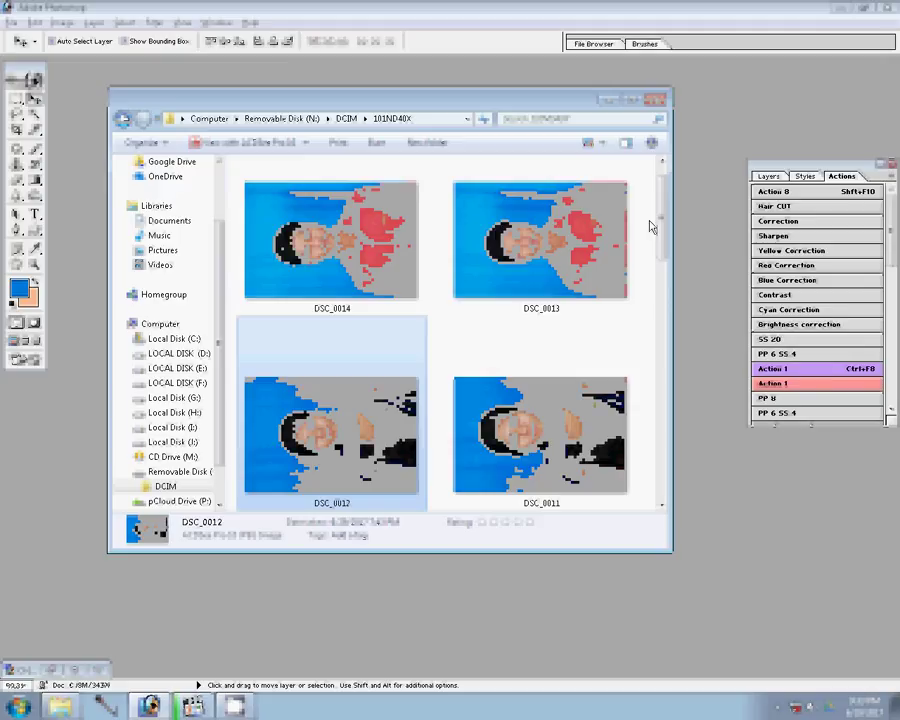
{"action": "left_click_drag", "start_coordinate": [661, 228], "coordinate": [666, 256]}
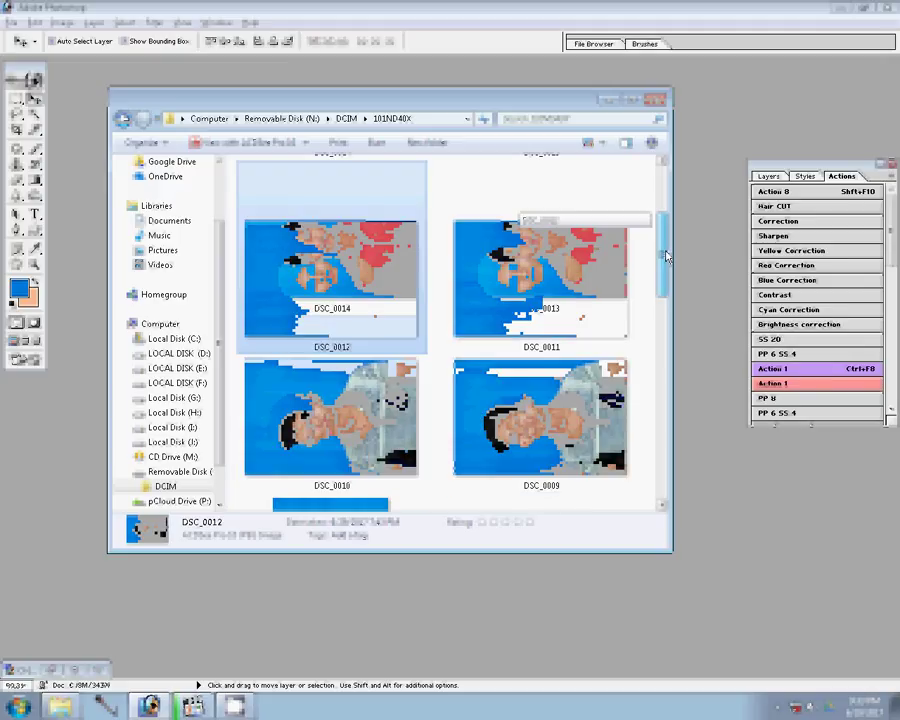
{"action": "left_click", "coordinate": [238, 707]}
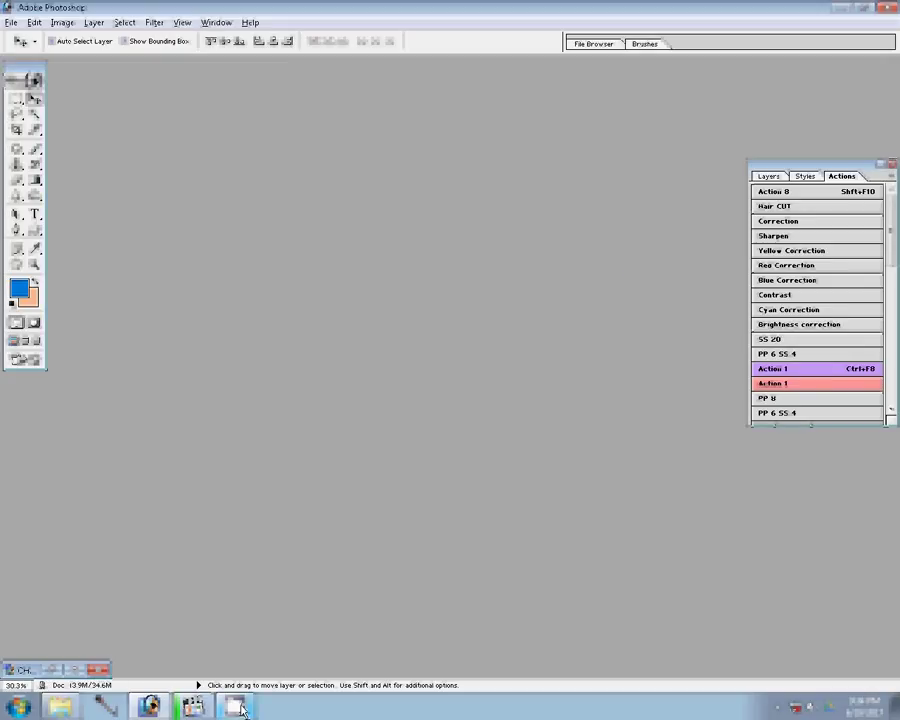